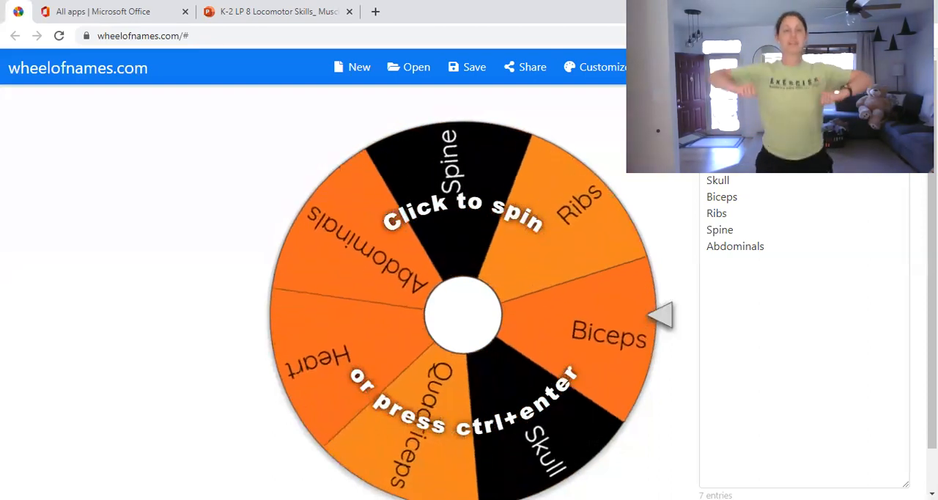
Spin the seven-entry wheel and remove the result, Heart
{"action": "left_click", "coordinate": [466, 310]}
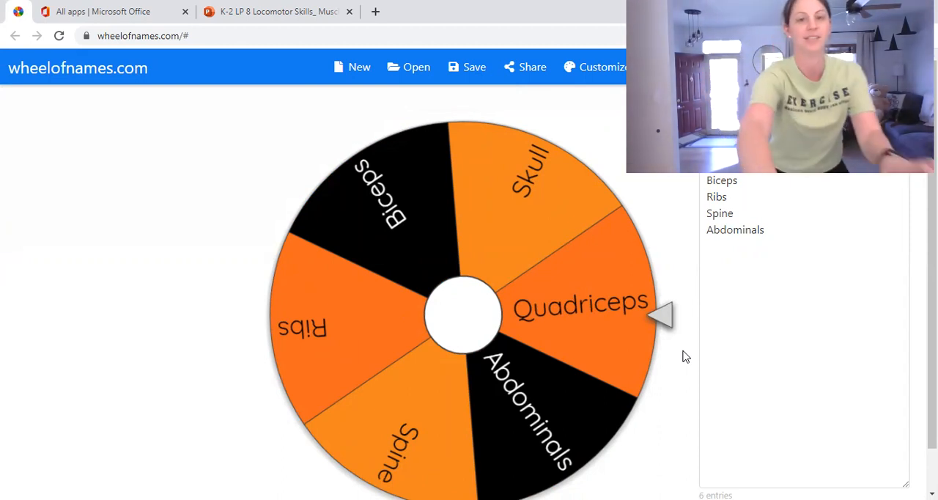
Spin the six-entry wheel and remove the result, Biceps
{"action": "left_click", "coordinate": [469, 324]}
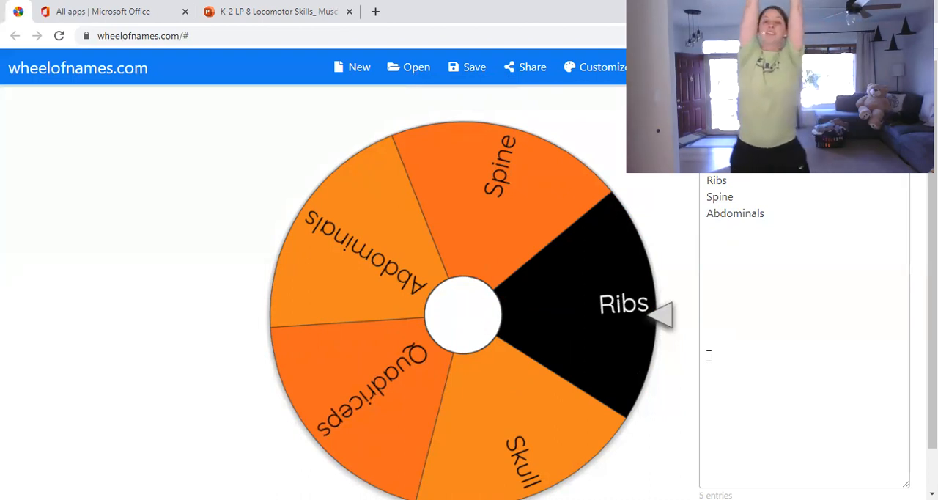
Spin the five-entry wheel and remove the result, Spine
{"action": "left_click", "coordinate": [486, 329]}
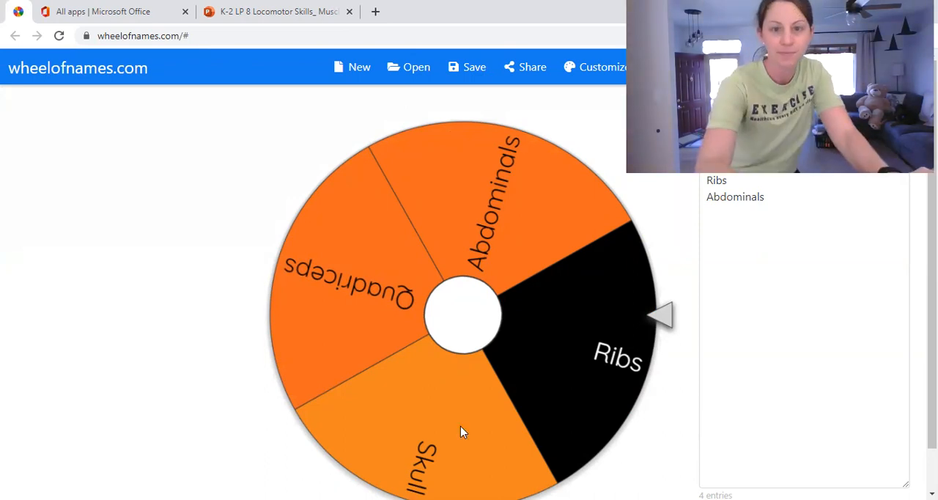
Spin the four-entry wheel and remove the result, Skull
{"action": "left_click", "coordinate": [443, 317]}
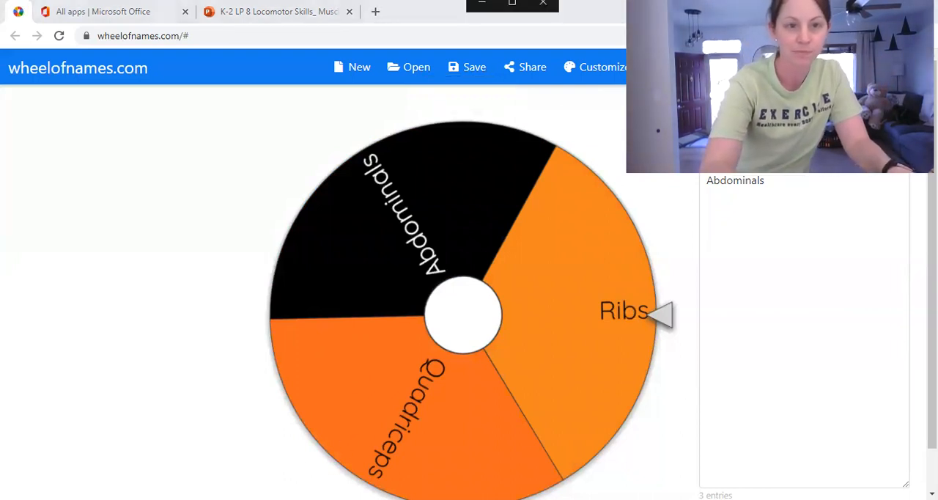
Spin the three-entry wheel and remove Quadriceps, leaving Abdominals and Ribs
{"action": "left_click", "coordinate": [484, 314]}
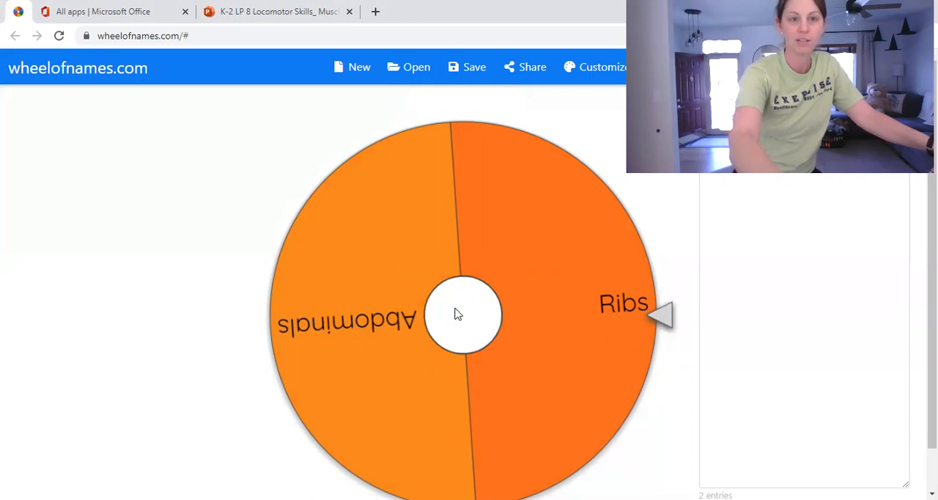
Spin the two-entry wheel and remove Abdominals so only Ribs remains
{"action": "left_click", "coordinate": [455, 313]}
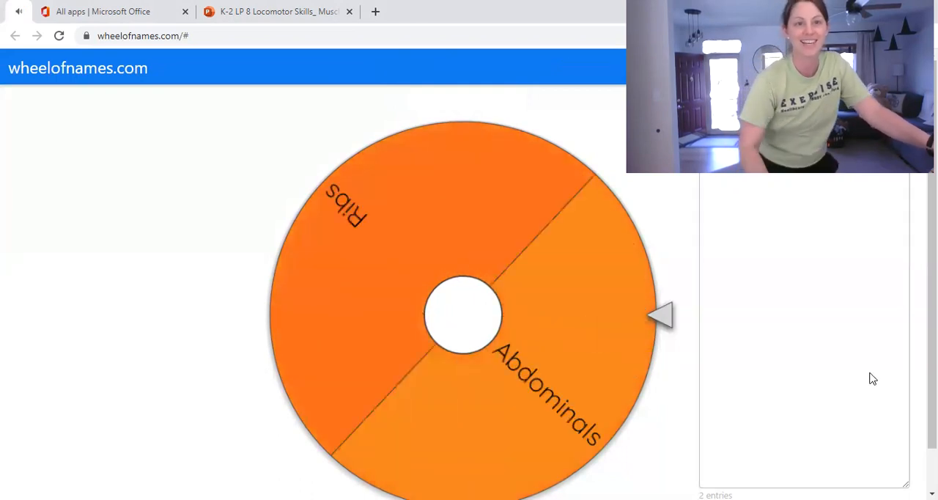